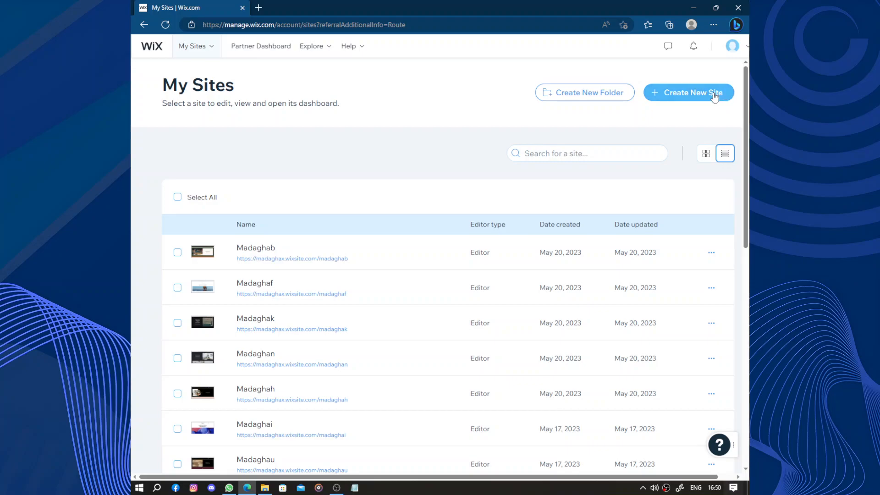
Start creating a new site.
click(718, 92)
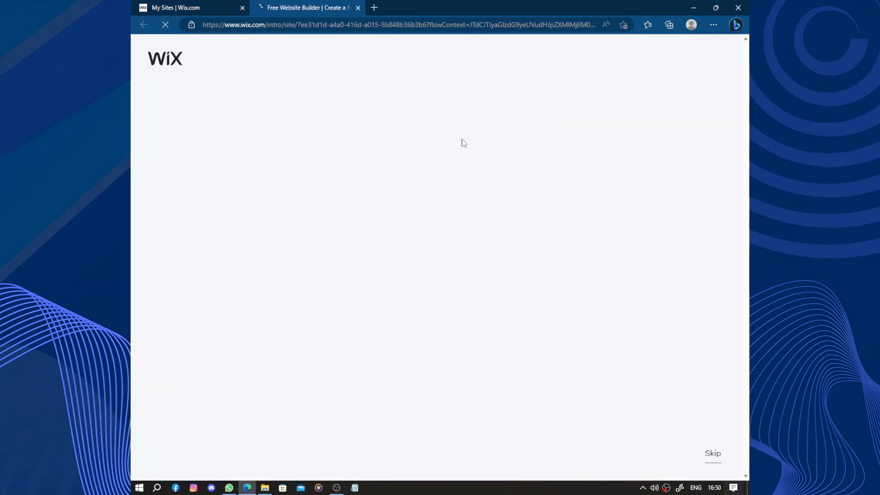
click(425, 164)
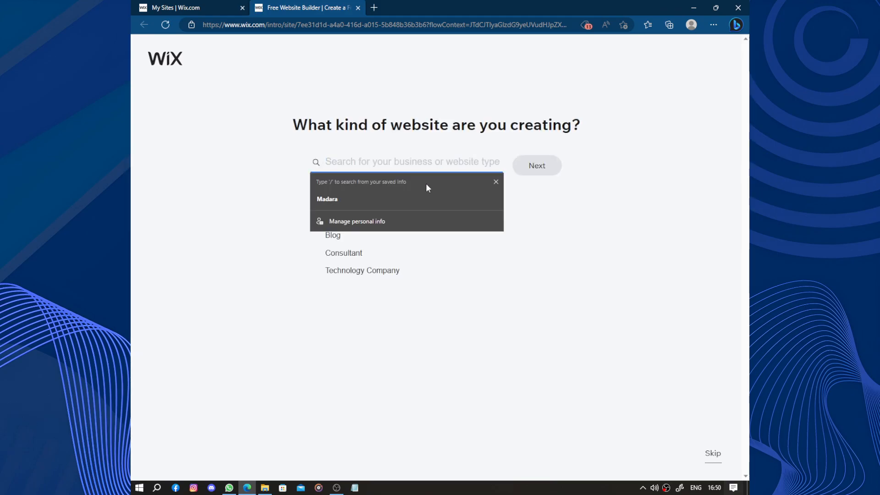
Turn off automatically filling saved info on sign-up forms in the browser's personal info settings and return to the site setup.
click(381, 221)
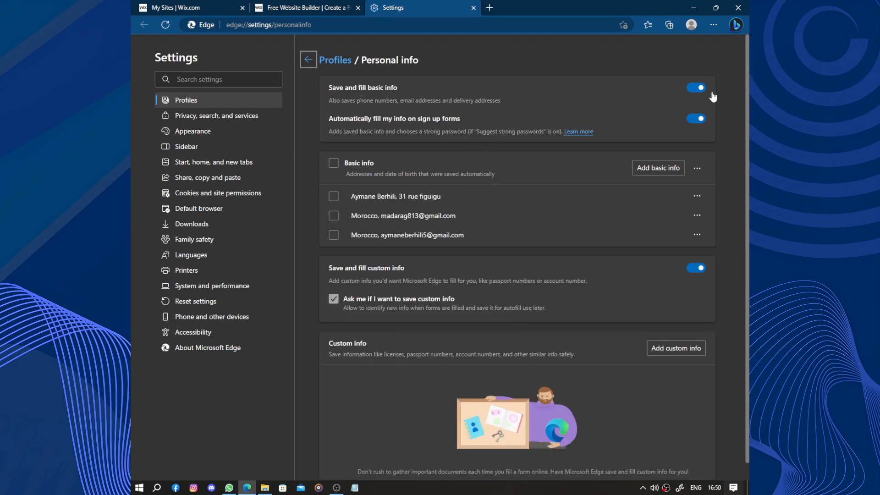
click(697, 118)
click(297, 4)
Set the kind of website to Wedding Planner and continue.
click(389, 162)
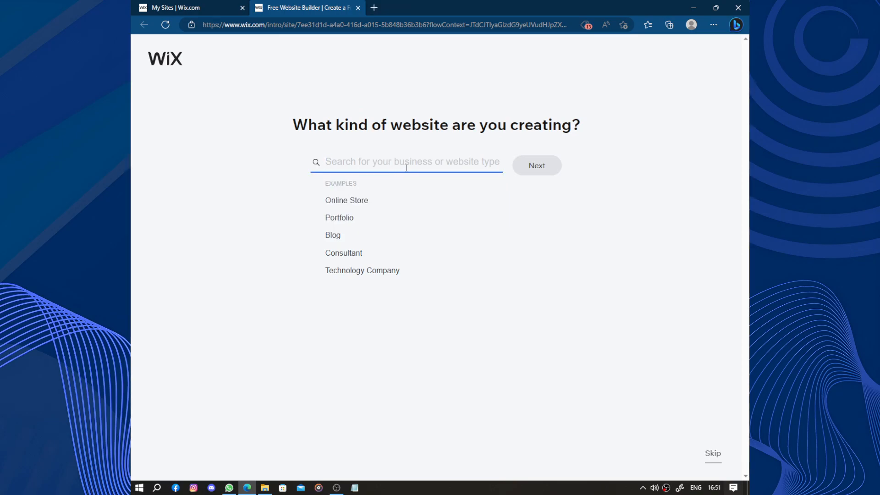
text(wee)
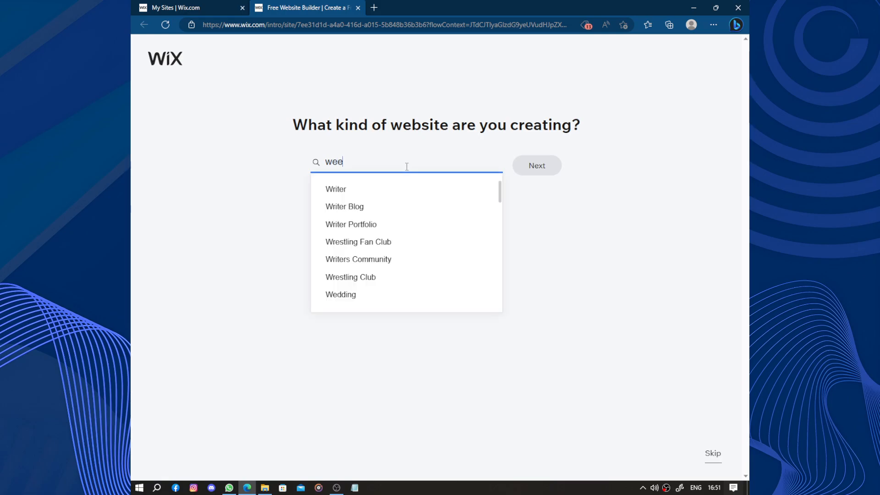
key(BackSpace)
text(dd)
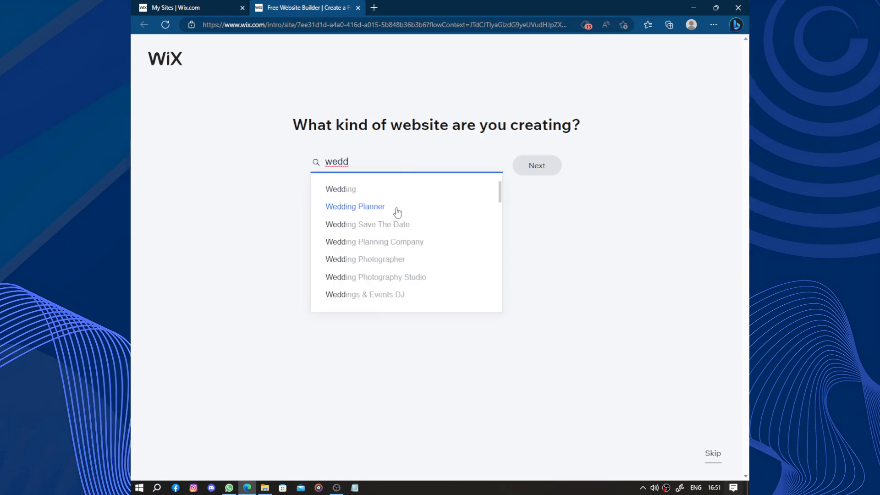
click(397, 208)
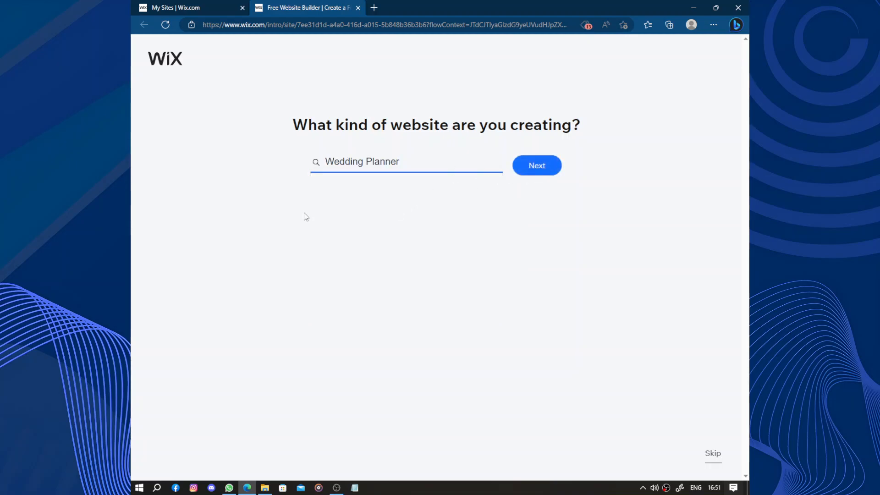
key(Return)
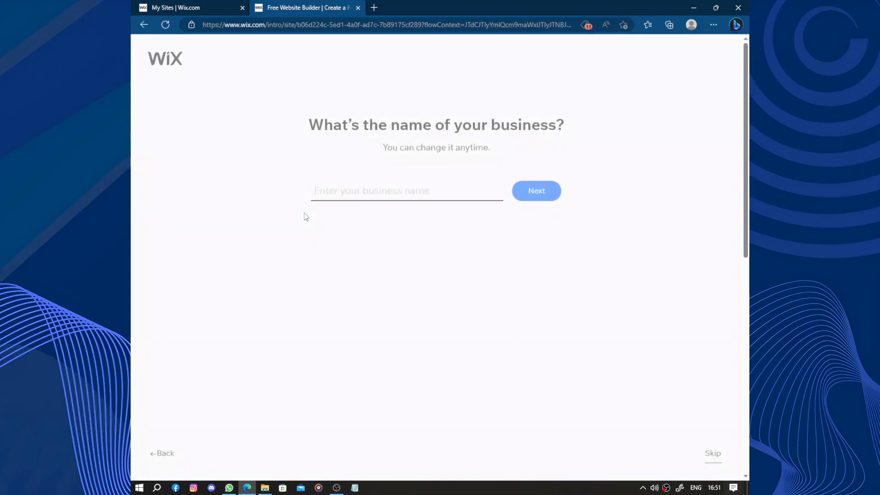
Name the business Madaghac and continue.
click(355, 193)
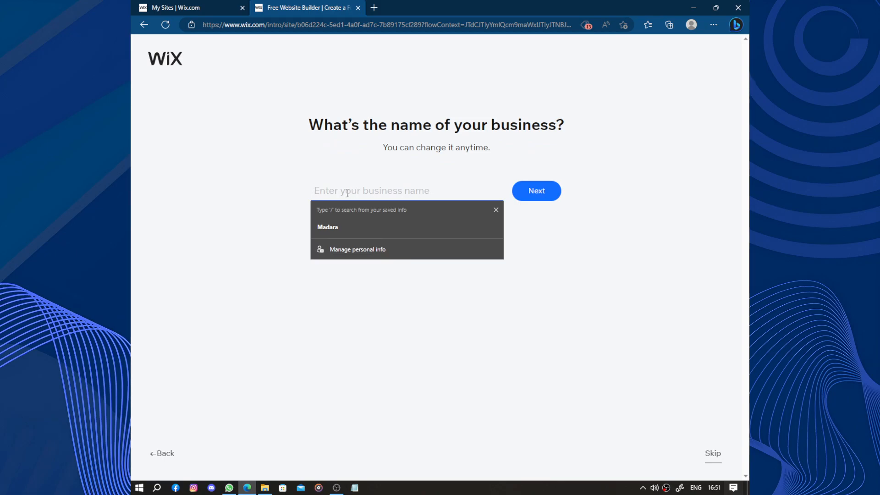
text(Ma)
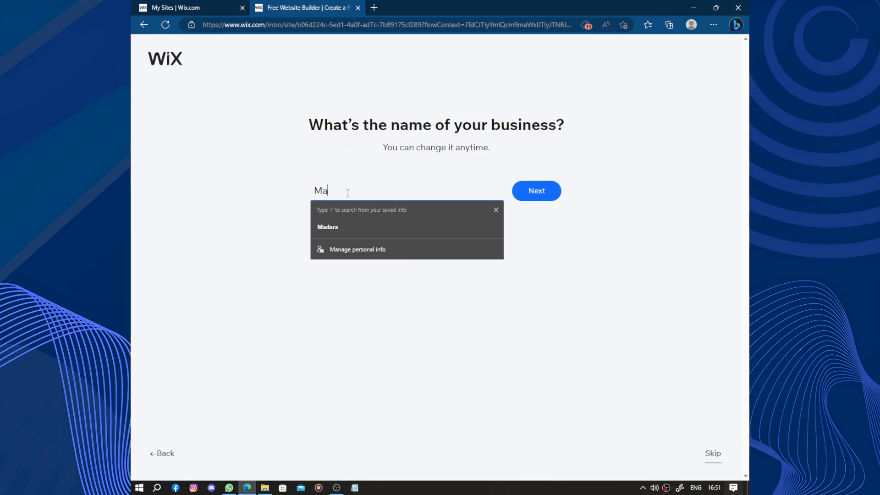
text(daghac)
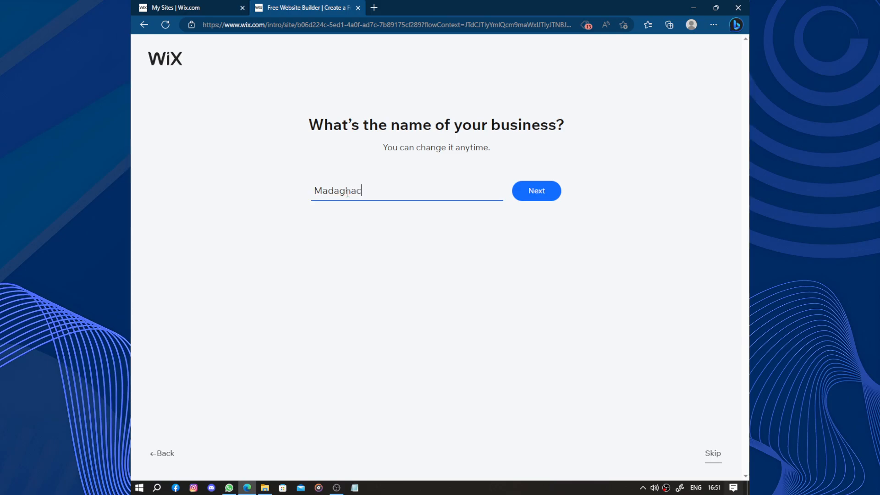
click(533, 191)
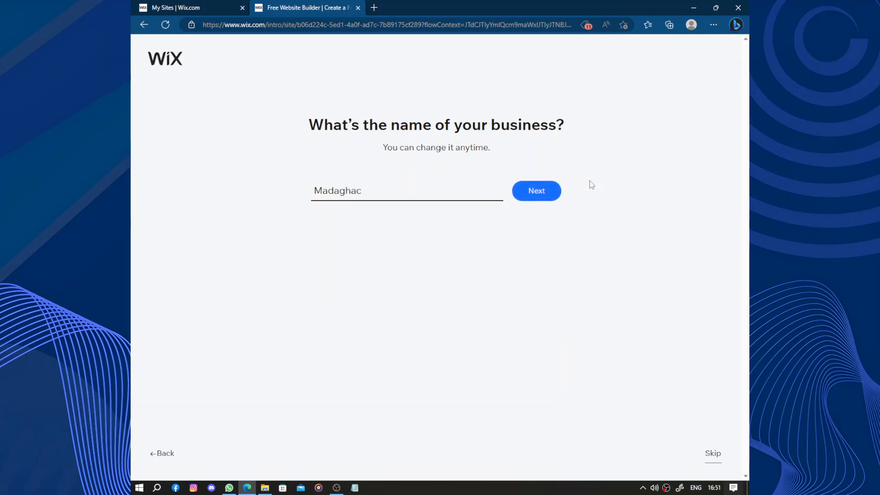
click(559, 191)
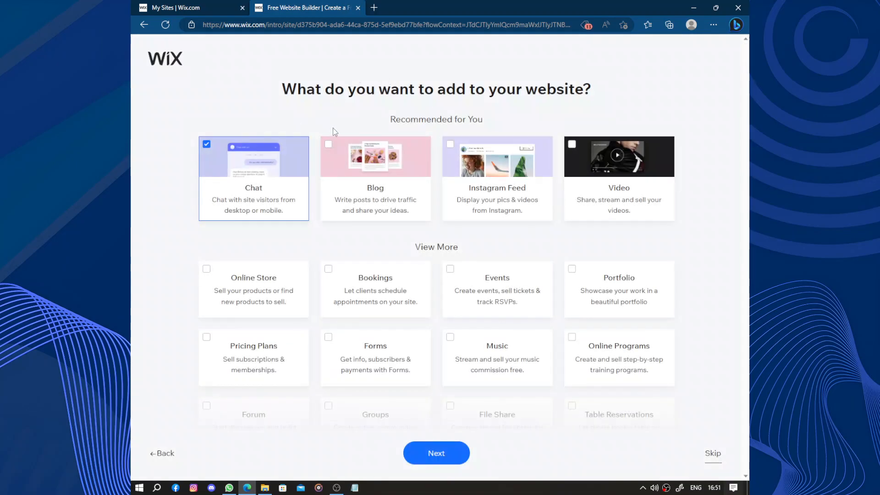
Add Instagram Feed to the website's features alongside Chat and review the other available features.
click(503, 179)
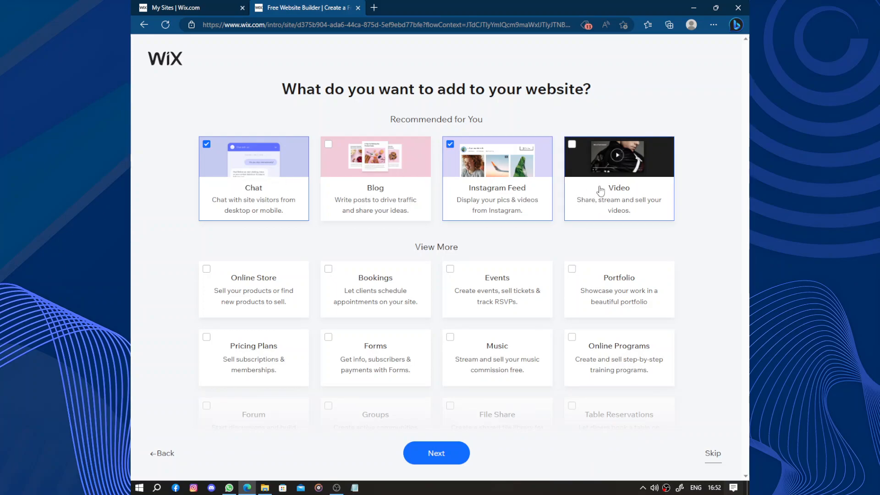
scroll(601, 190, down, 3)
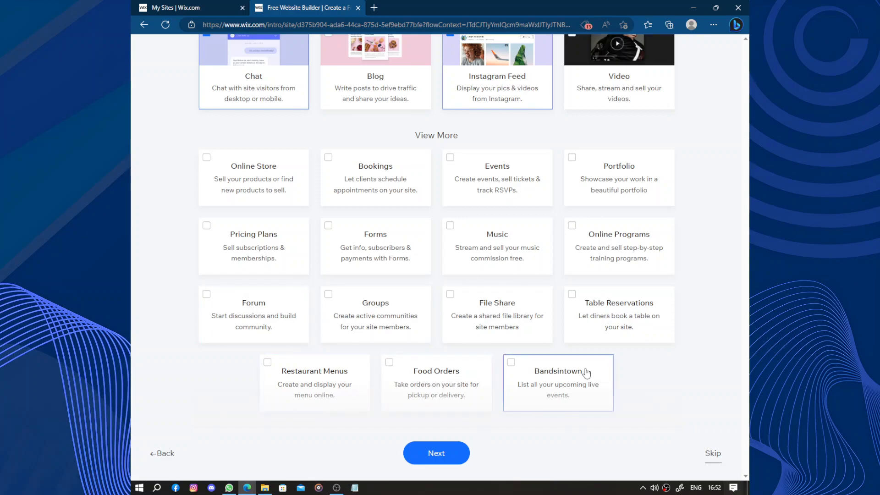
scroll(537, 257, up, 3)
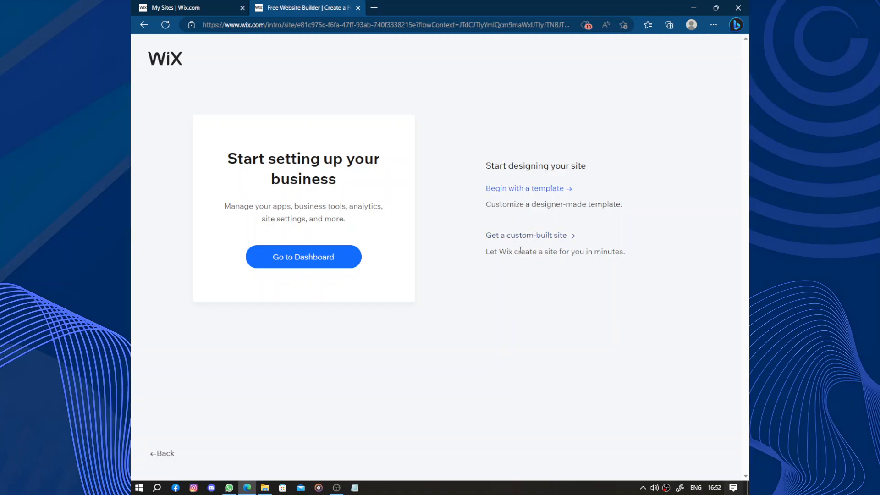
Try to open the new site's dashboard from the setup page.
click(314, 256)
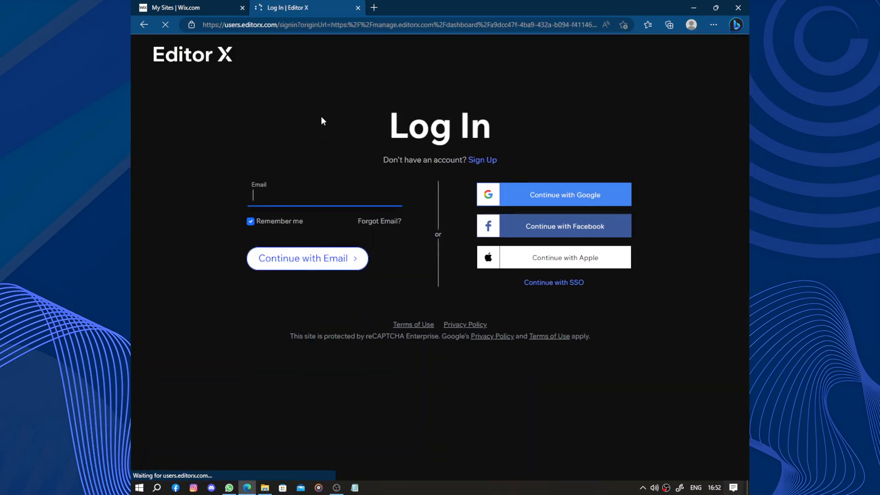
click(148, 27)
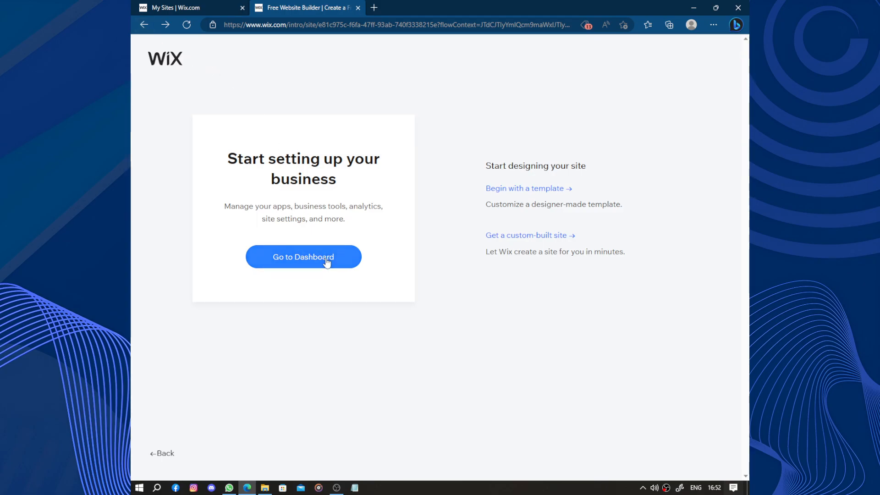
click(282, 265)
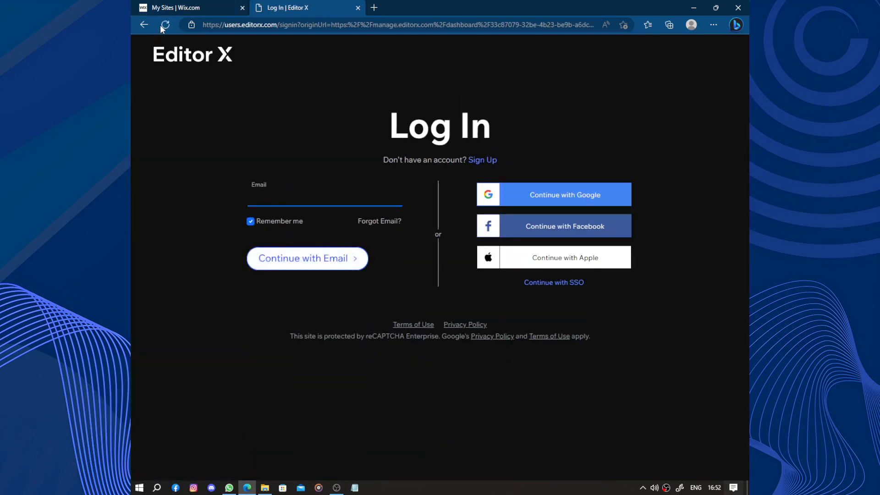
click(144, 24)
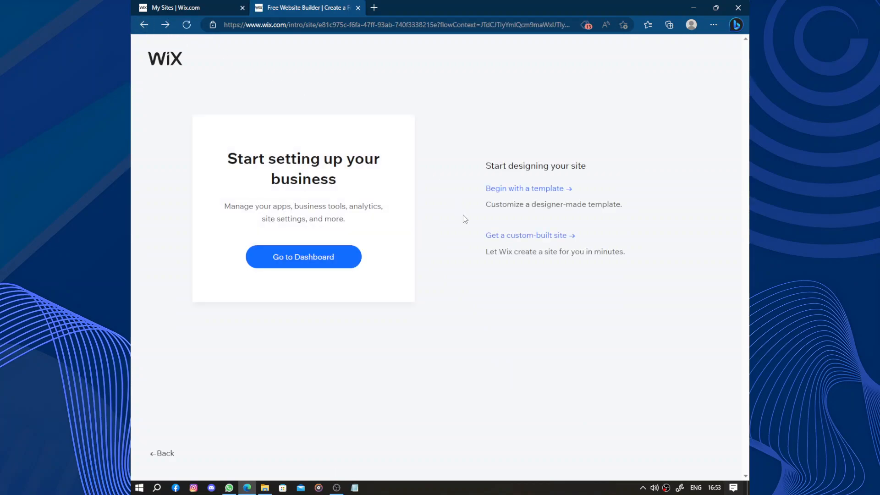
Choose a custom-built site and add five blank social link entries to the business info.
click(540, 236)
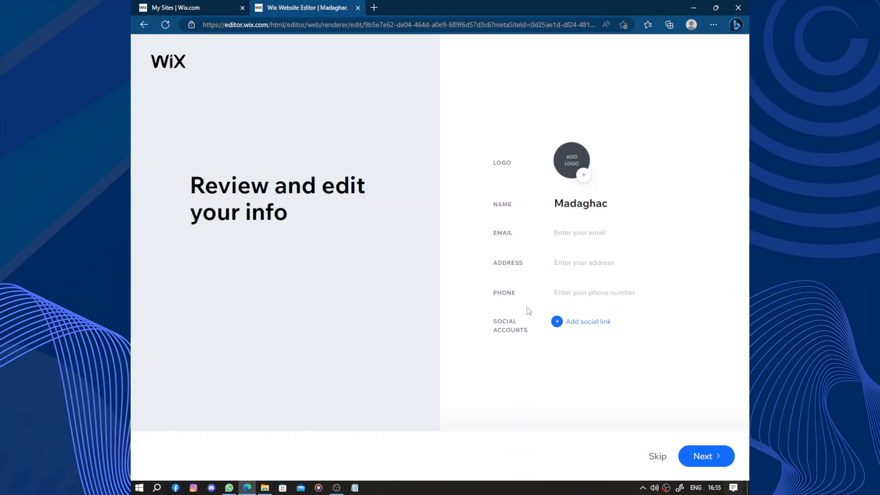
click(557, 321)
click(557, 338)
click(557, 354)
click(557, 371)
click(557, 388)
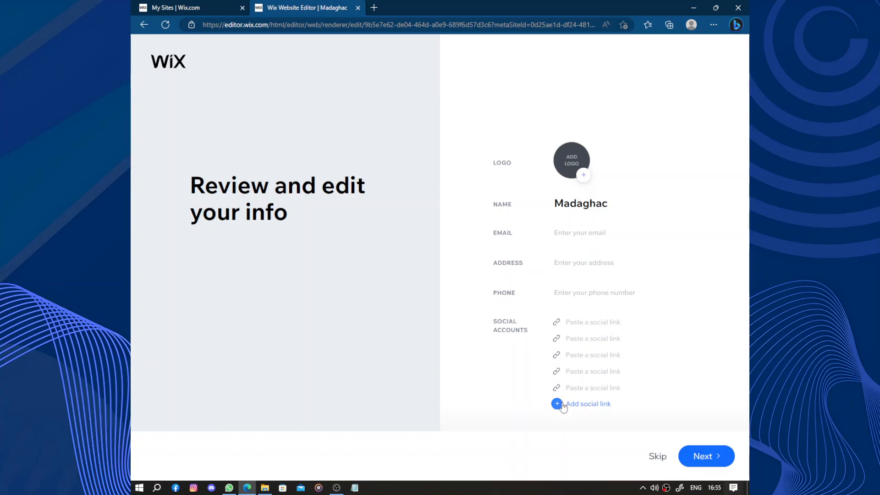
click(727, 461)
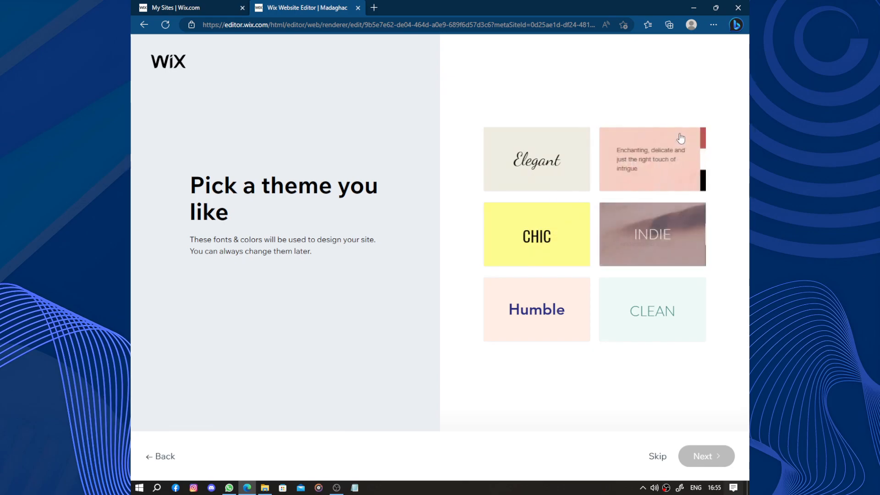
Pick the pink "Enchanting, delicate" theme and the homepage design headed "The Madaghac Way".
click(660, 165)
click(699, 453)
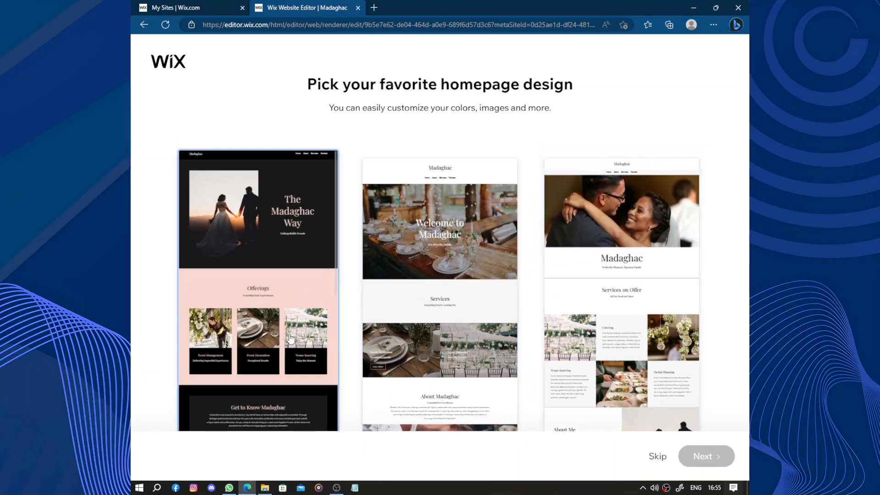
click(257, 321)
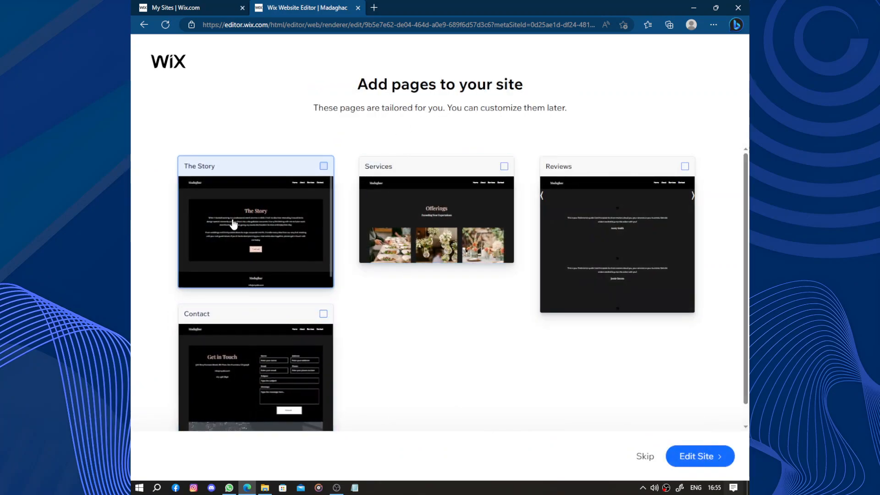
Add The Story page to the site and open the site for editing.
click(234, 224)
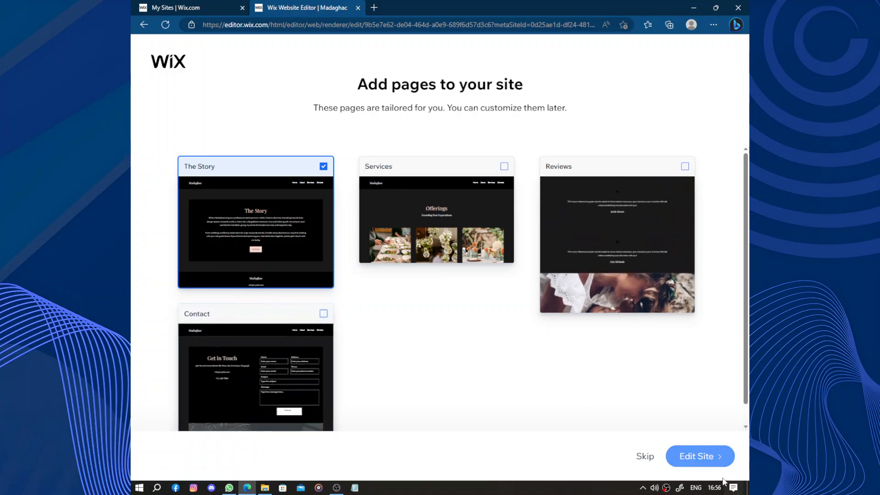
click(701, 457)
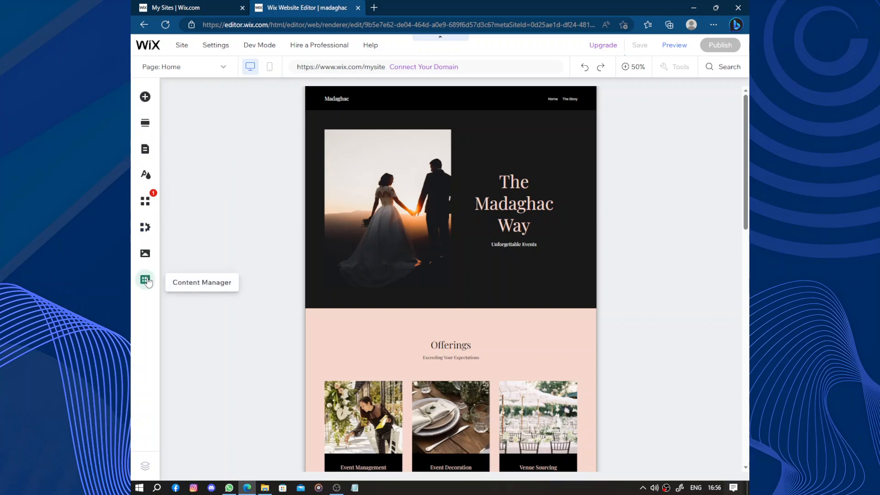
Look through the generated home page's sections down to the contact form, map and footer.
scroll(679, 247, down, 5)
scroll(678, 244, down, 10)
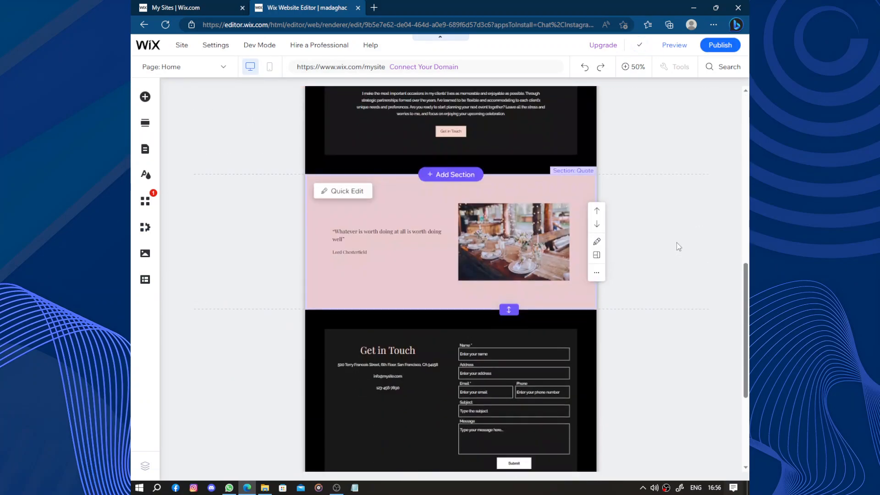
scroll(679, 247, up, 2)
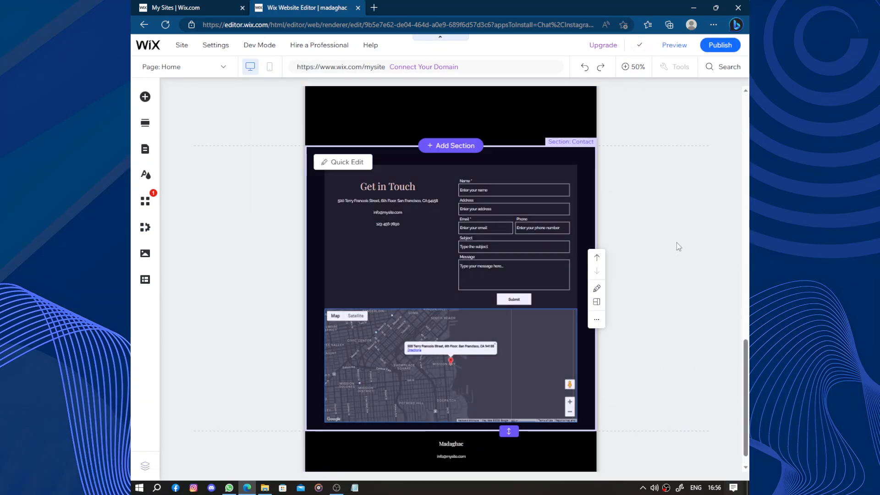
scroll(677, 243, up, 5)
scroll(677, 243, down, 3)
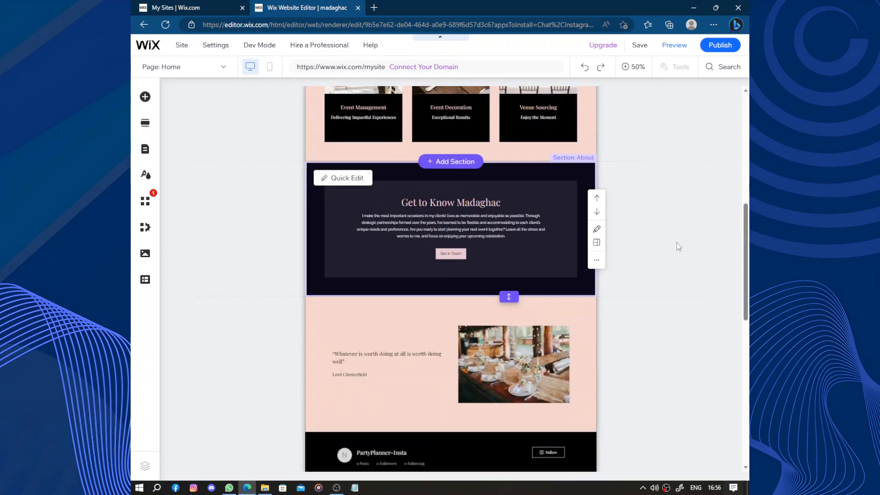
scroll(677, 243, up, 10)
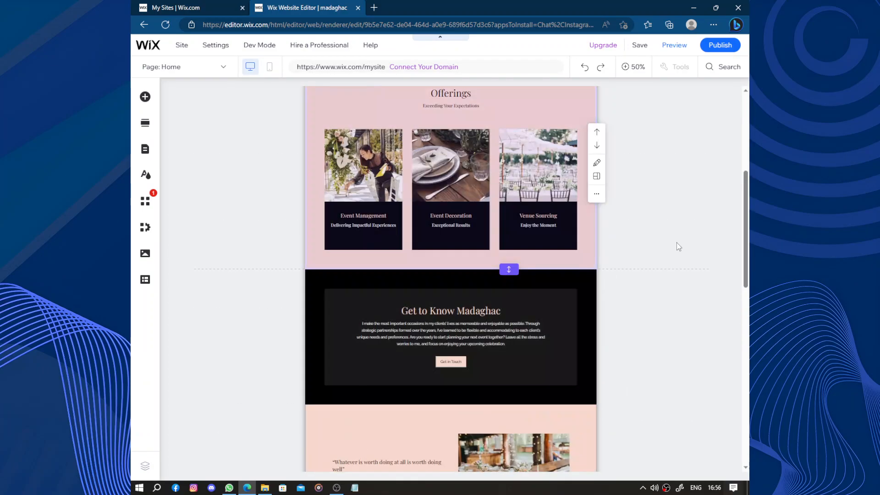
Publish the site and open its live version in a new browser tab from the confirmation.
click(714, 45)
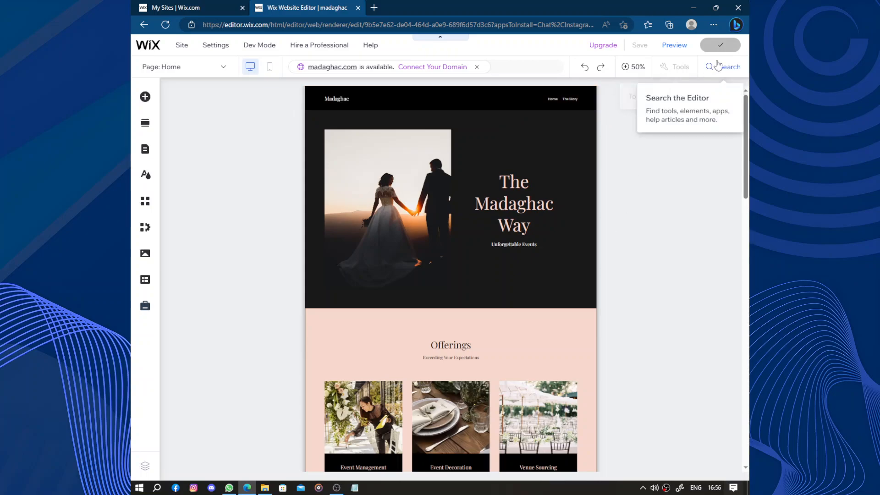
click(650, 136)
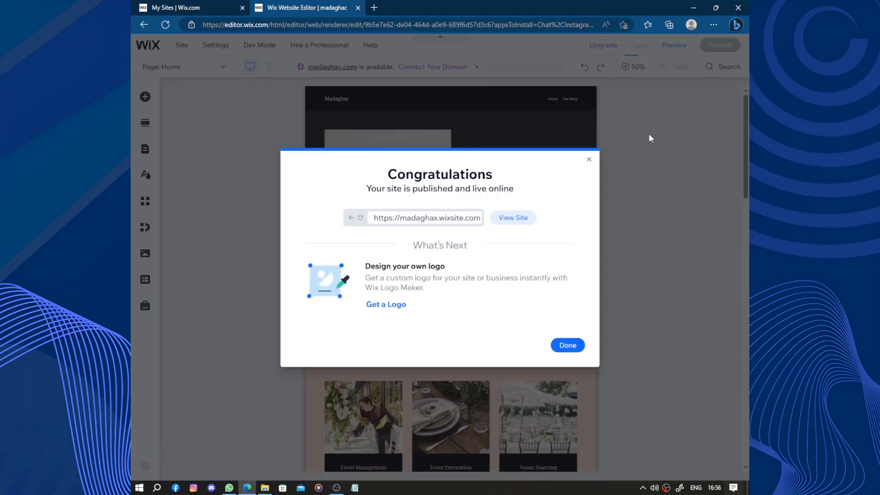
click(513, 327)
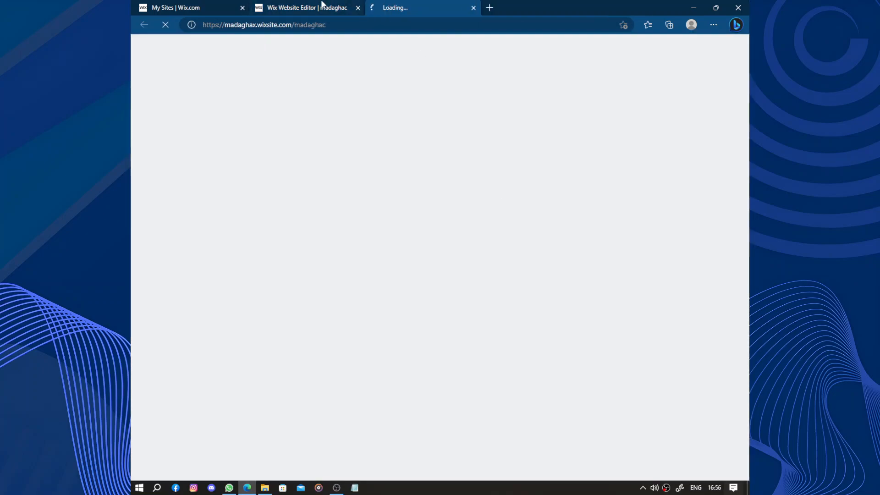
click(320, 7)
click(566, 345)
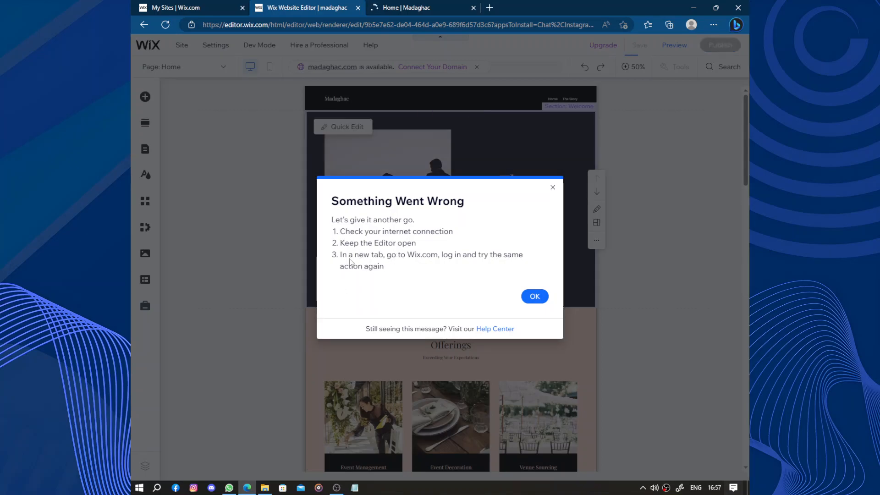
Dismiss the error message in the editor and look over the live Madaghac site.
click(532, 297)
click(403, 3)
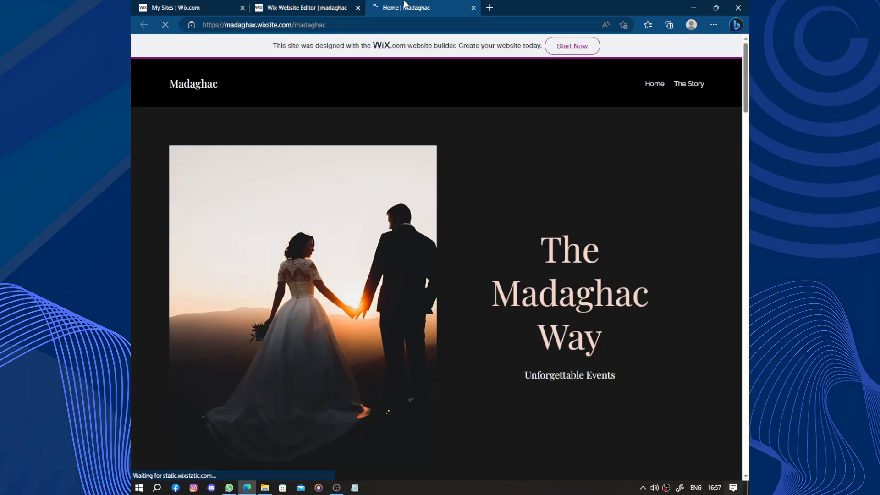
scroll(448, 200, down, 15)
scroll(447, 202, up, 15)
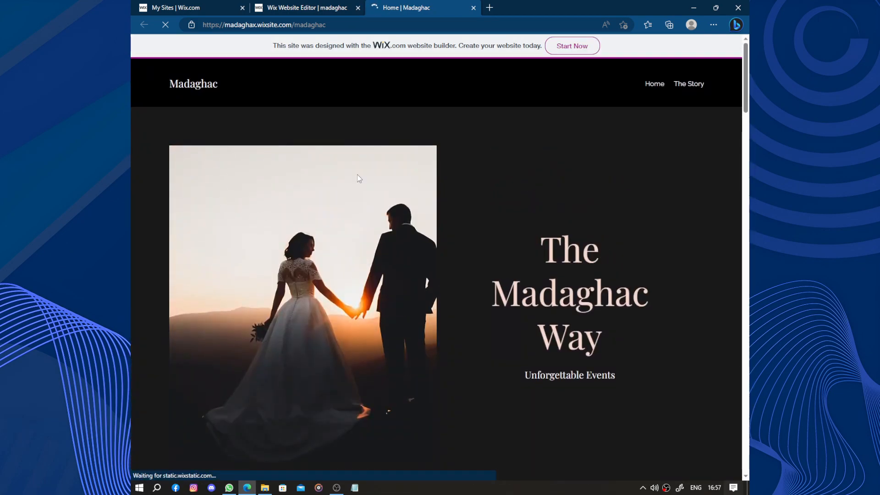
Return to the editor, go to the site's dashboard and open the "Get found on Google" setup task.
key(ctrl+shift+Tab)
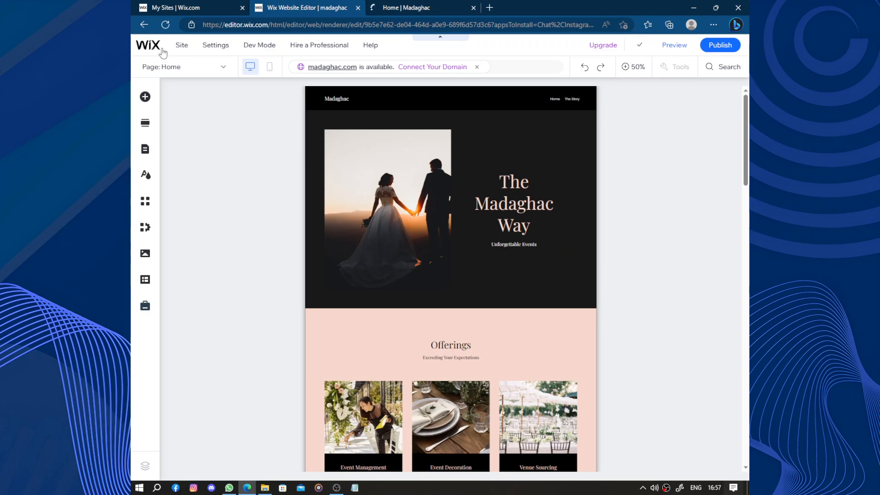
mouse_move(158, 51)
click(172, 76)
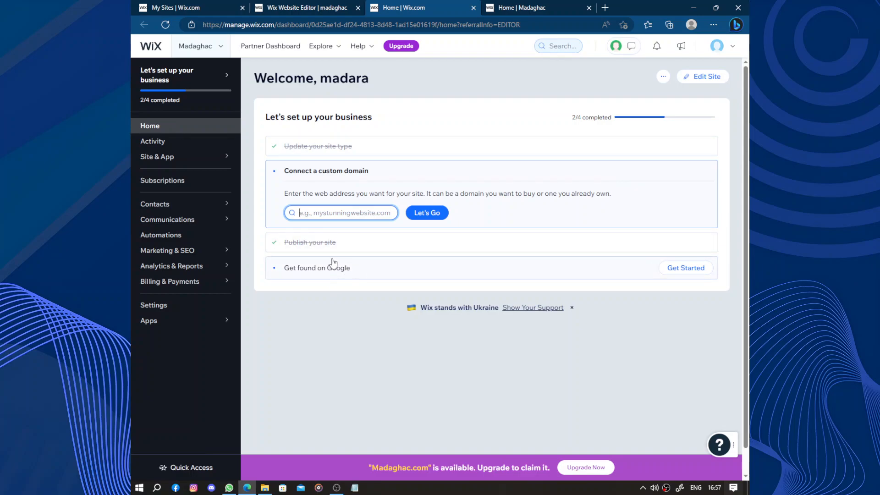
click(318, 271)
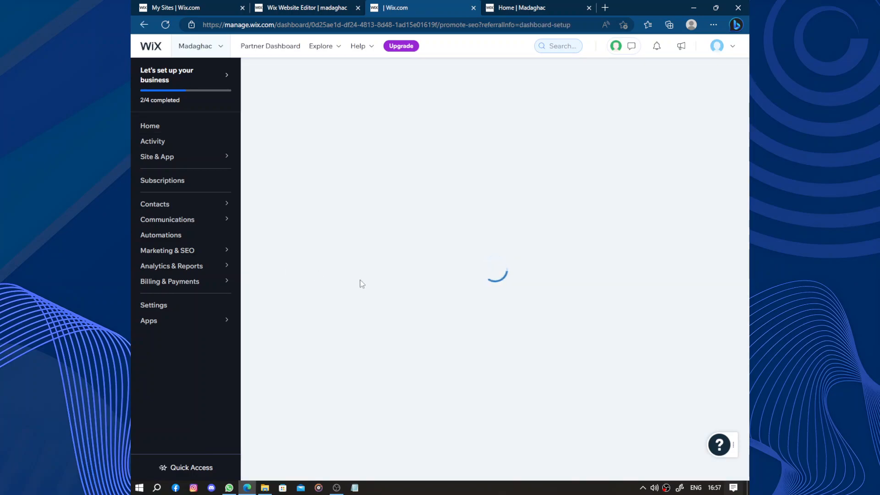
Look through the live home page's sections down past the Instagram feed, then return to the editor.
click(506, 5)
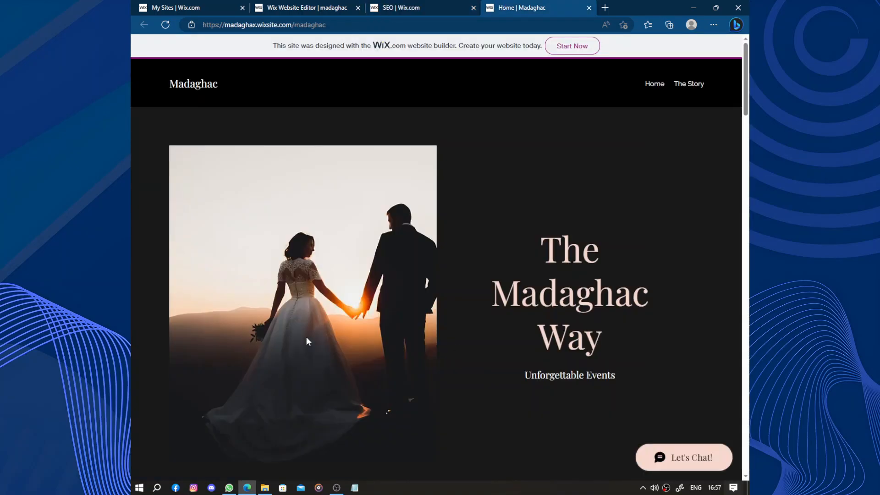
scroll(327, 342, down, 10)
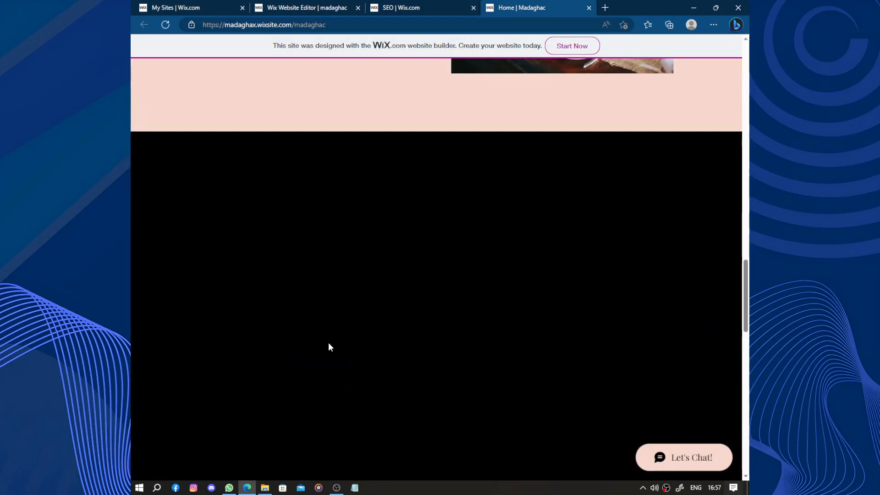
scroll(329, 344, up, 8)
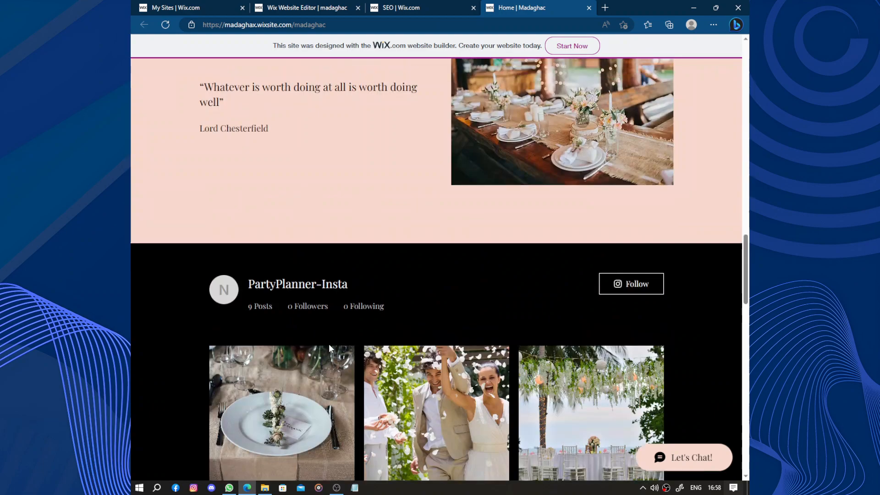
scroll(329, 344, down, 8)
scroll(329, 344, up, 15)
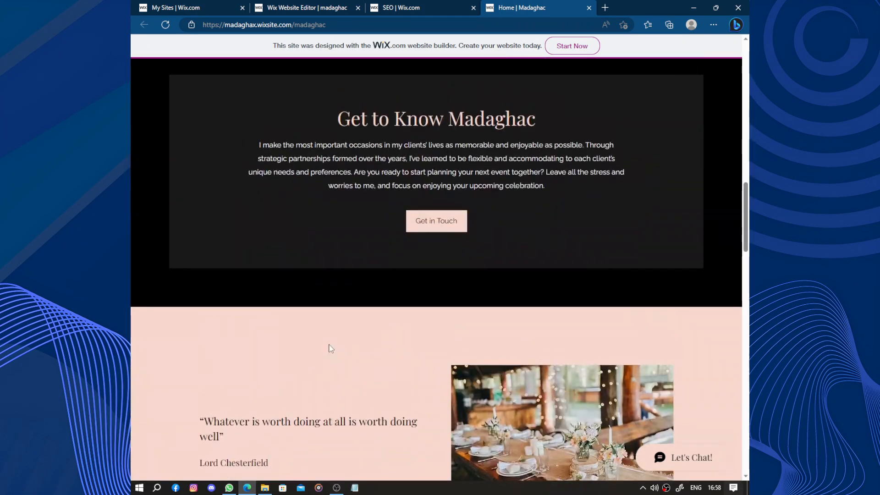
scroll(329, 341, up, 10)
click(298, 6)
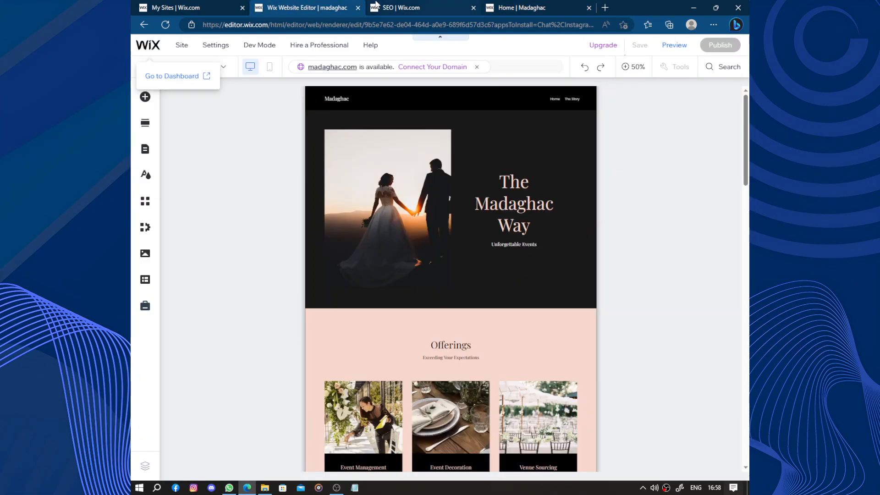
Start the SEO setup checklist with Madara as the brand name and customers served nationwide, worldwide or online only.
click(376, 6)
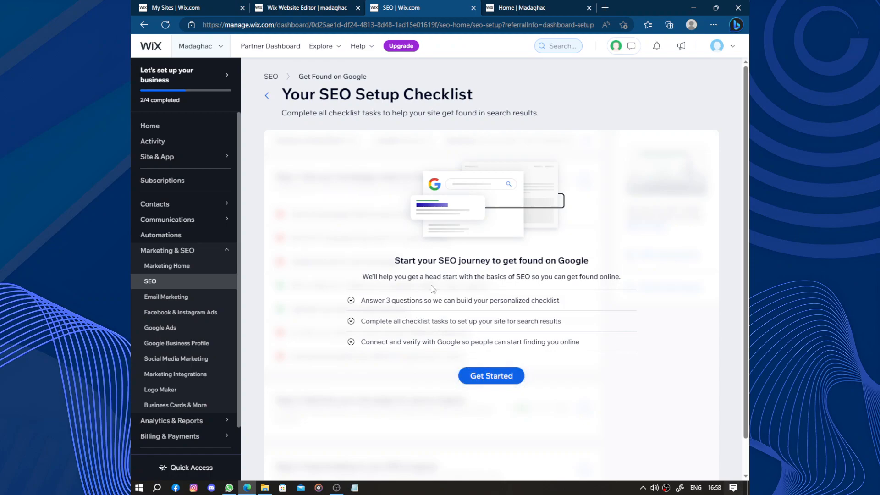
click(492, 375)
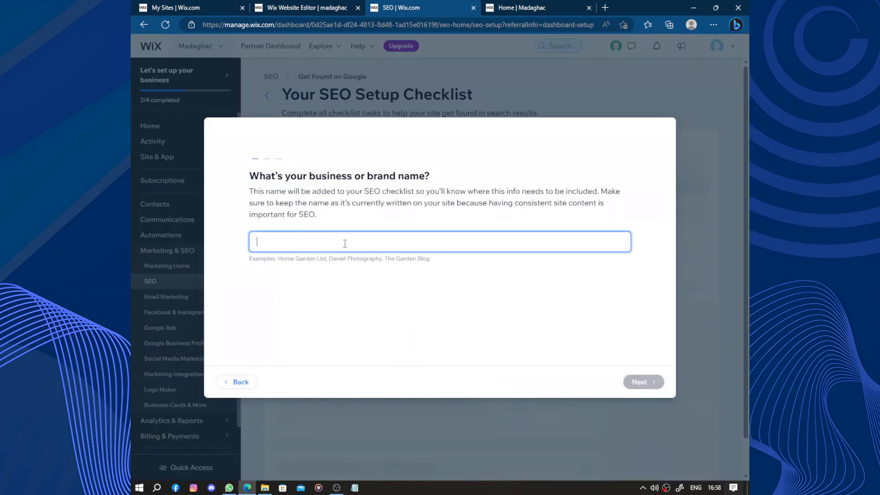
text(Madara)
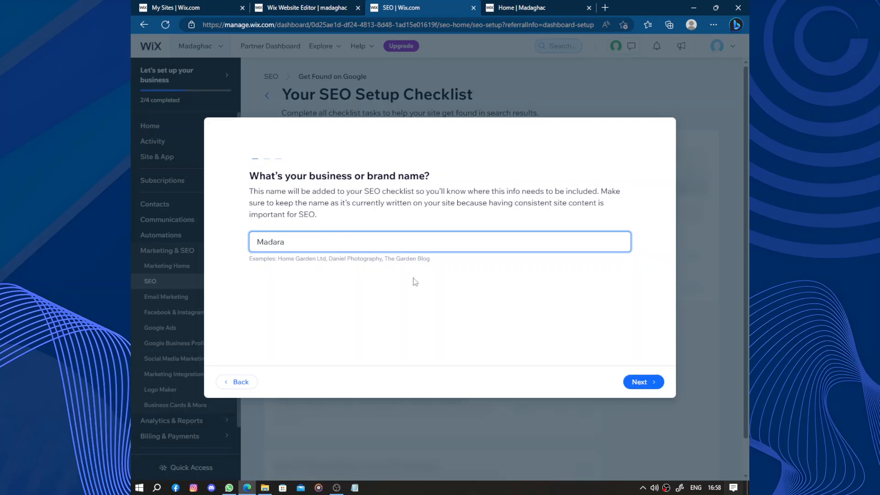
click(649, 382)
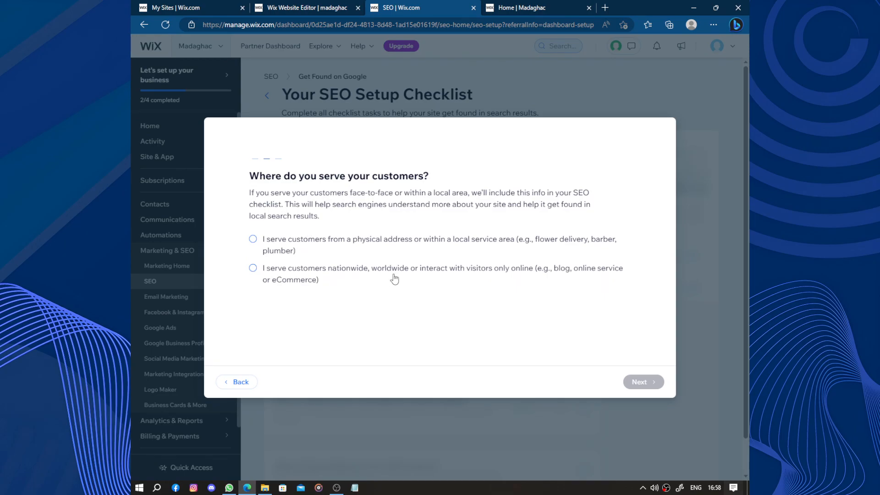
click(253, 269)
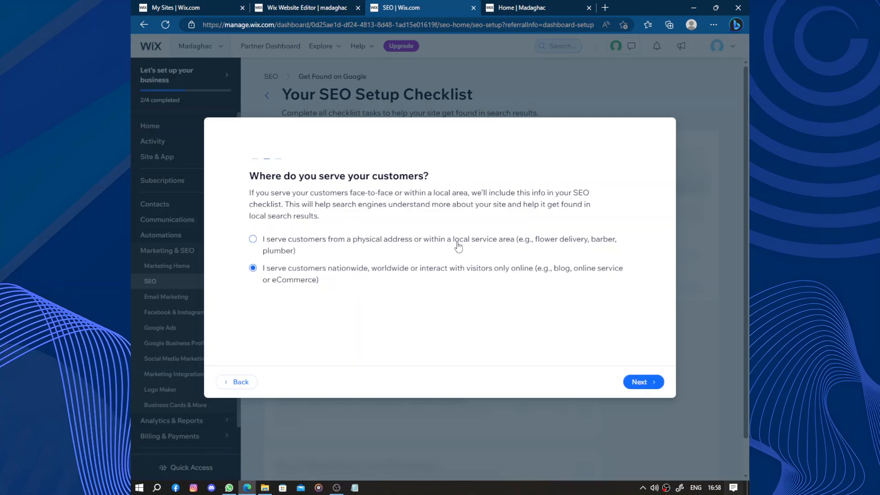
click(634, 381)
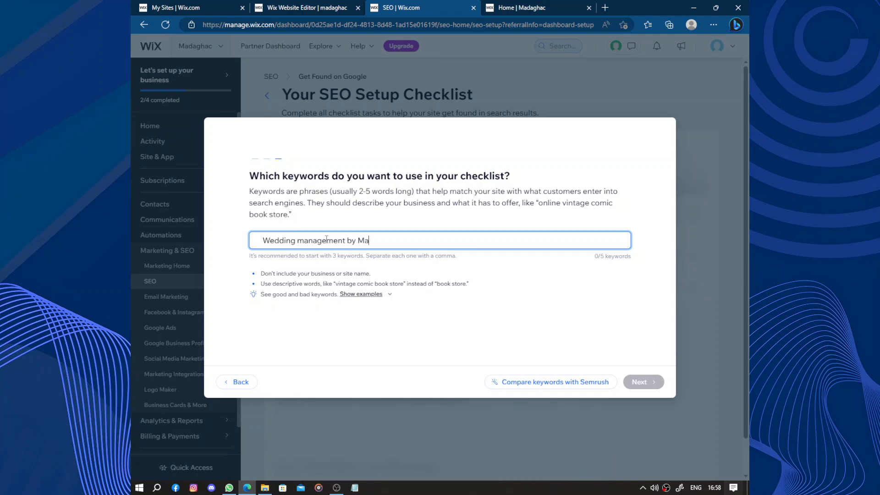
Add the keywords "Wedding management by Madaghac" and "Madara" and finish the SEO setup questions.
text(daghac)
key(Return)
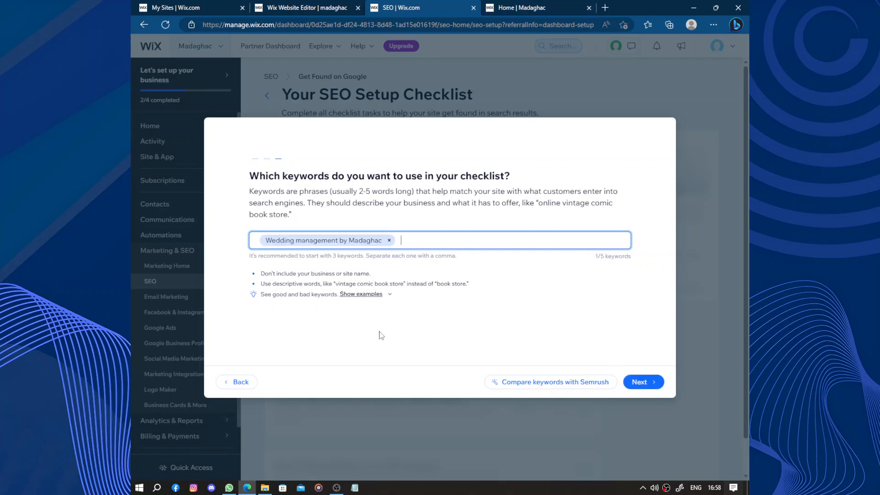
text(Madara)
key(Return)
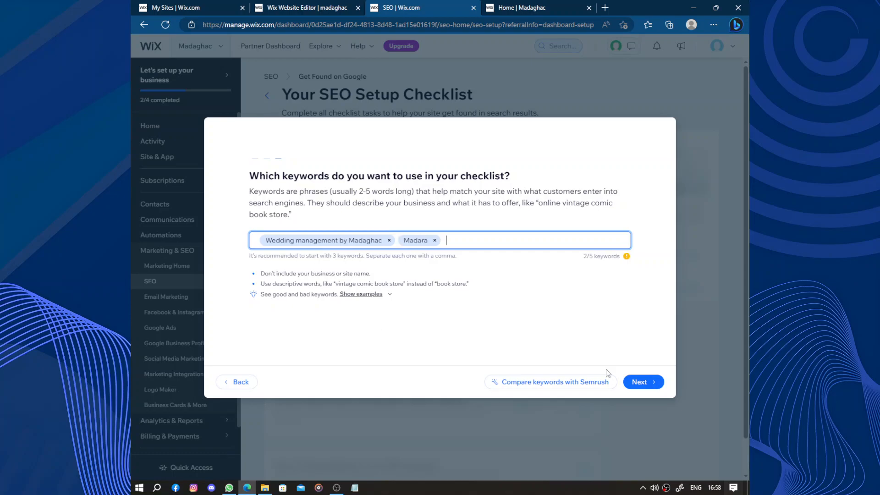
click(633, 382)
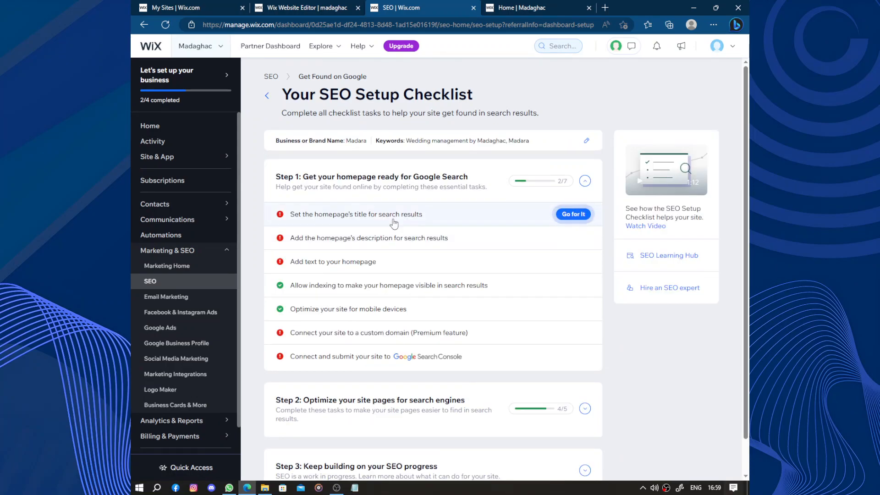
Set the homepage's search title to "Madara | Wedding management by Madaghac", publish it and dismiss the progress popup.
click(365, 219)
scroll(328, 270, down, 2)
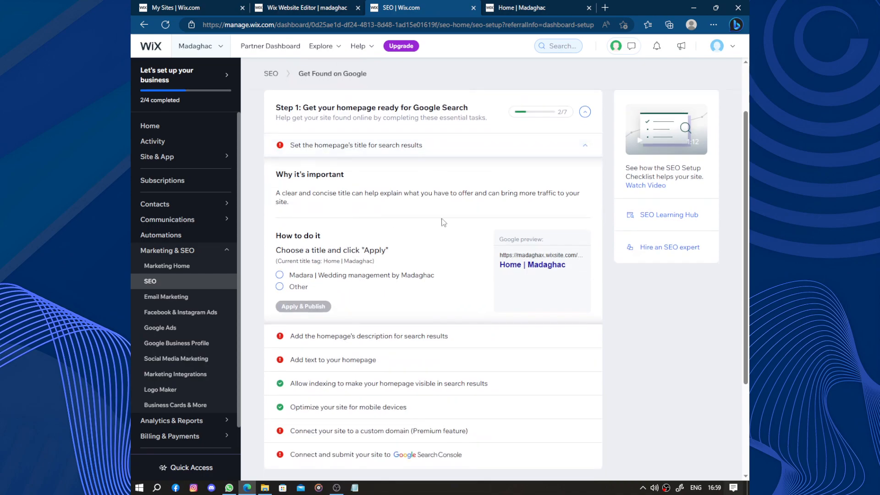
click(279, 275)
click(320, 307)
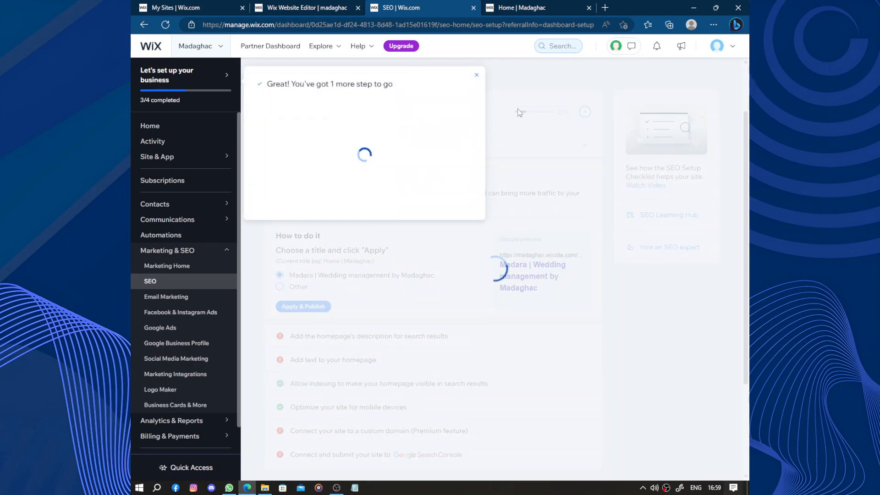
click(476, 75)
Open the homepage description task, check its required keywords and business names, and save the SEO setup info as it is.
mouse_move(356, 200)
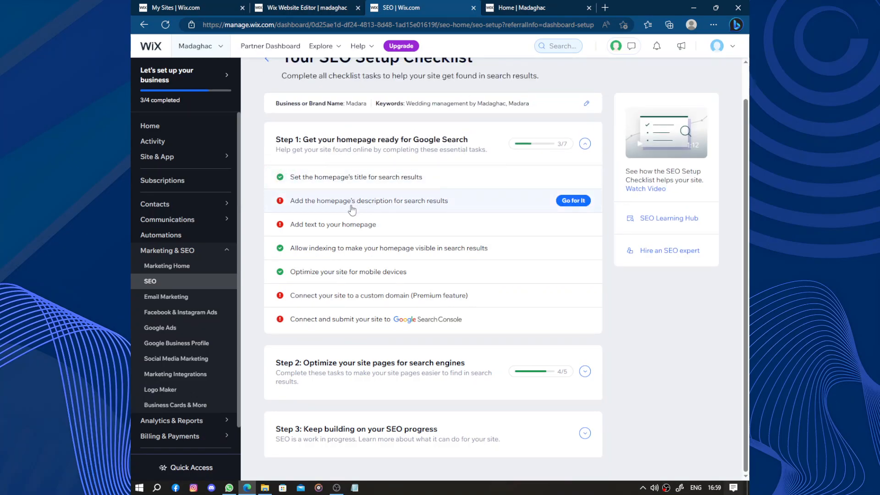
click(351, 206)
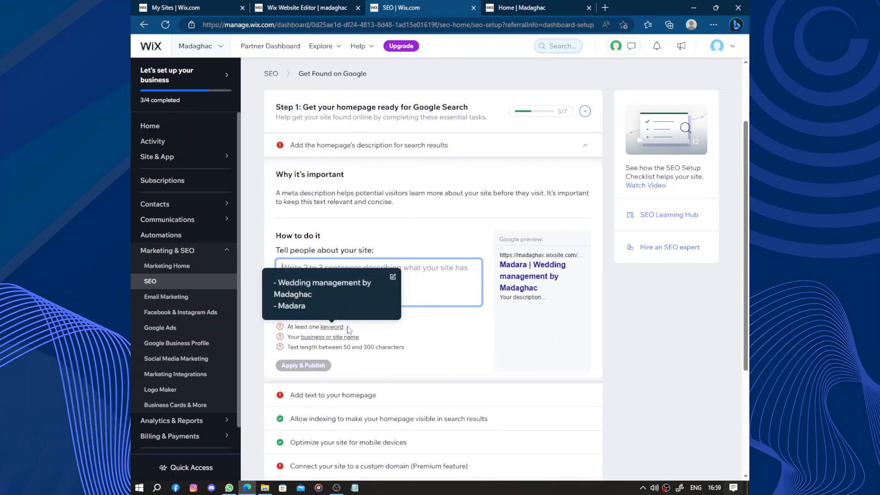
mouse_move(335, 338)
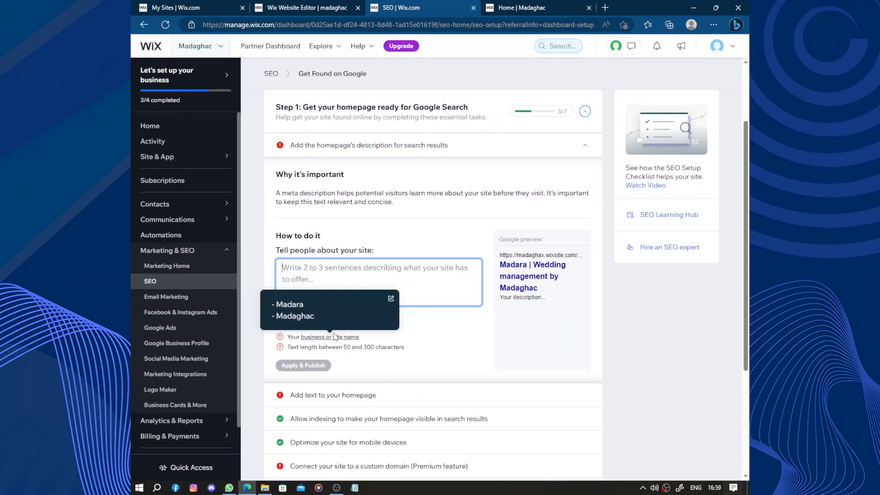
click(391, 299)
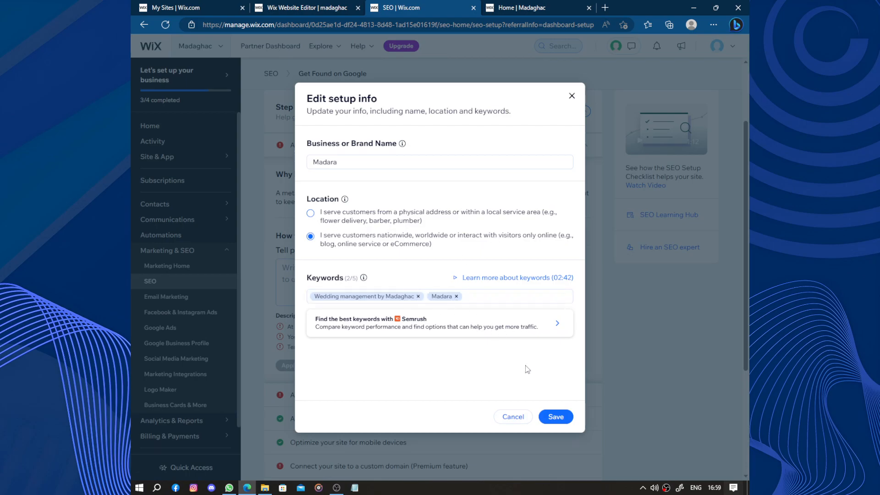
click(556, 417)
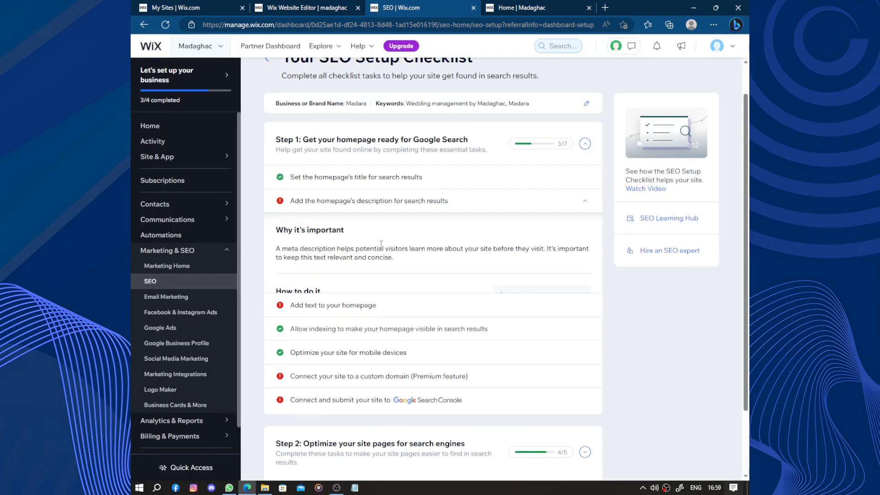
Enter "Madara" followed by a row of dots, 50 characters in all, as the homepage description and publish it.
text(Madara)
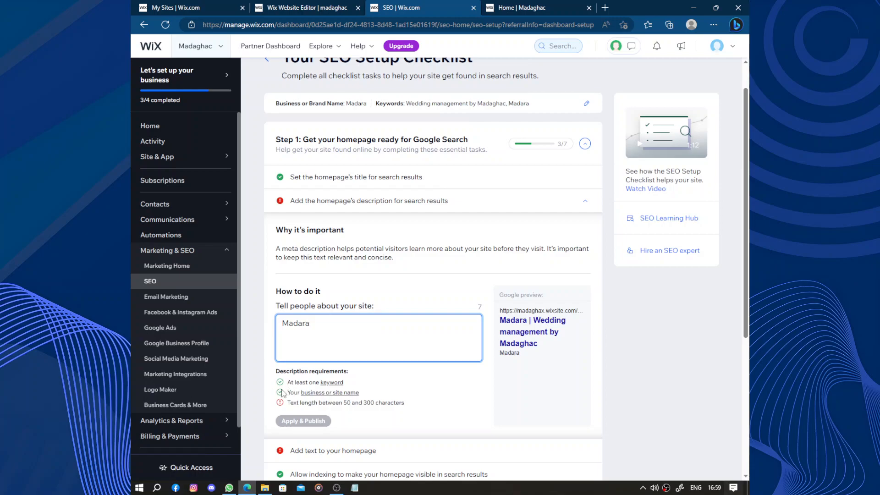
text( .....)
mouse_move(324, 388)
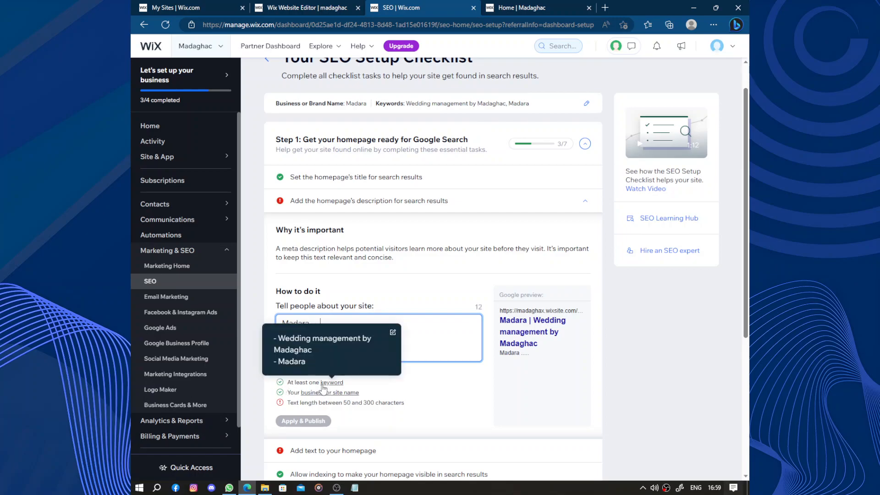
text(......................................)
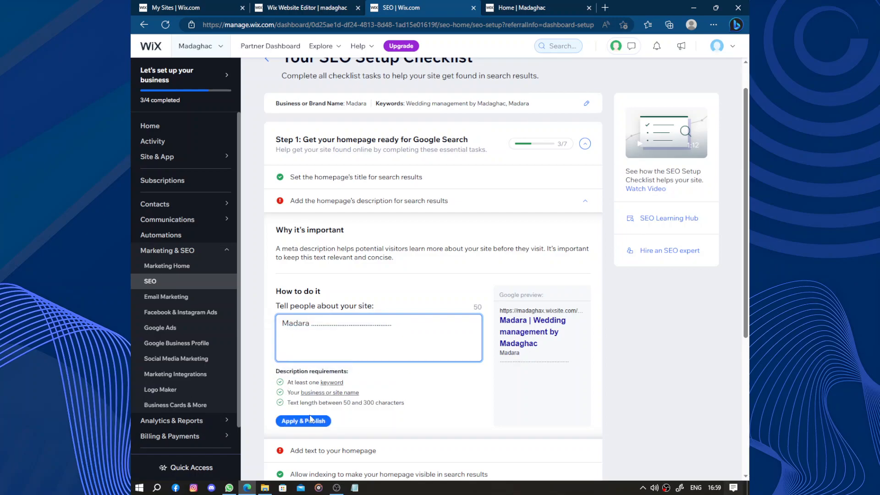
click(359, 375)
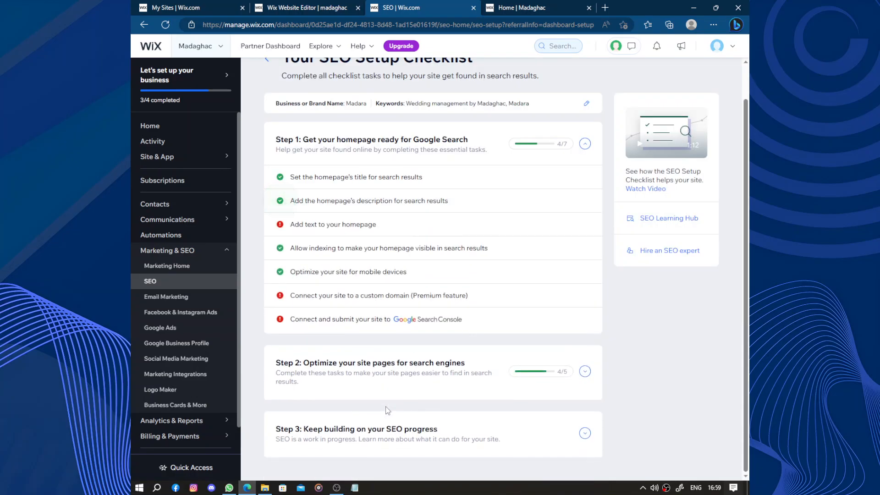
Examine the instructions of the "Add text to your homepage" checklist task.
click(334, 227)
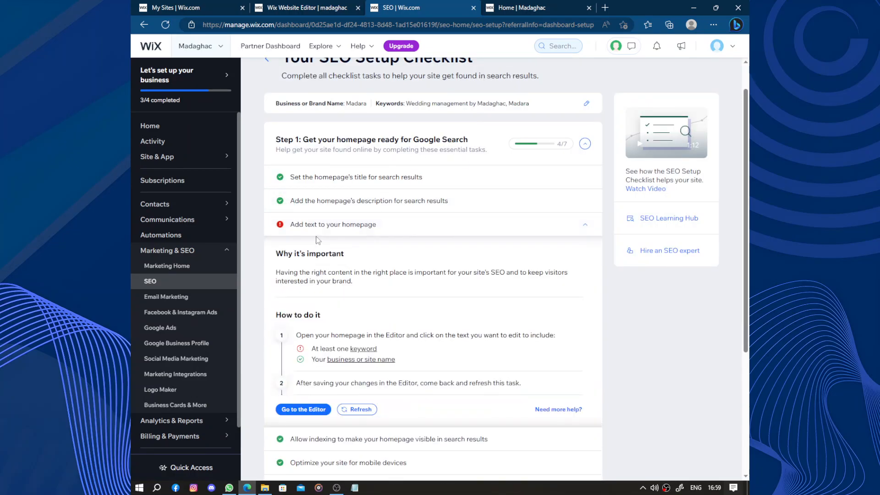
click(351, 230)
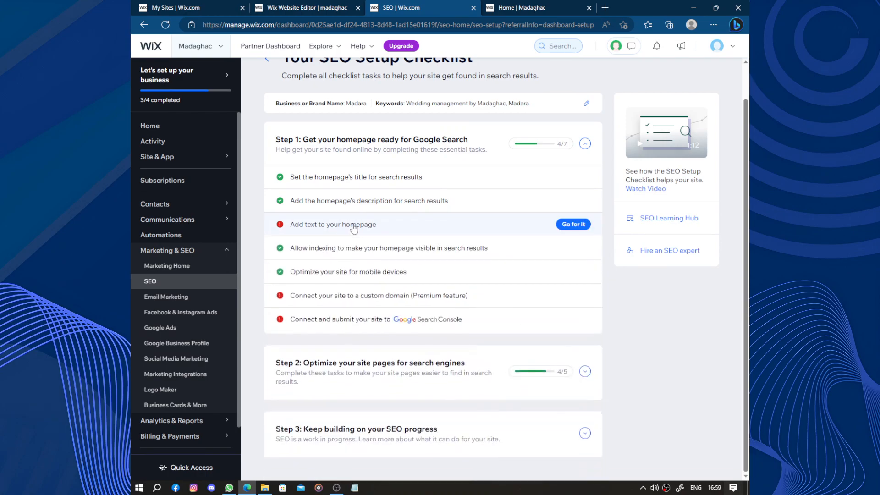
scroll(353, 229, down, 1)
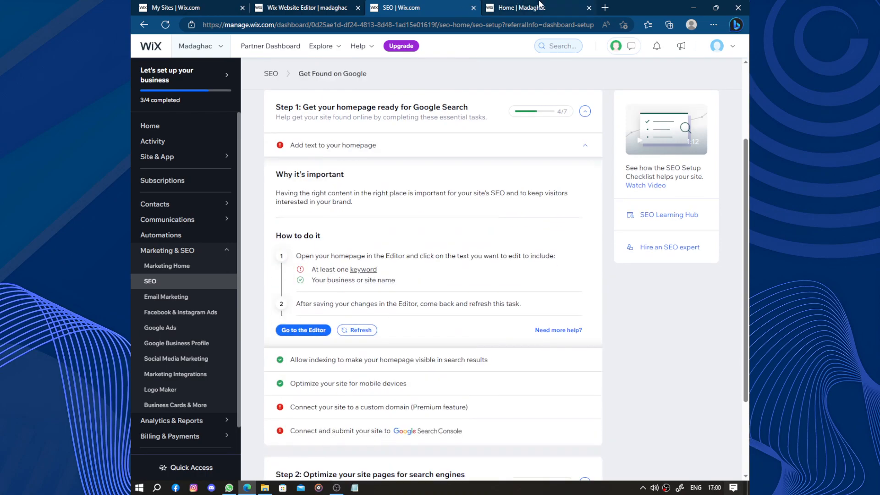
Switch to the live Madaghac site and look through its home page sections again.
key(ctrl+Tab)
scroll(349, 277, down, 15)
scroll(370, 251, up, 15)
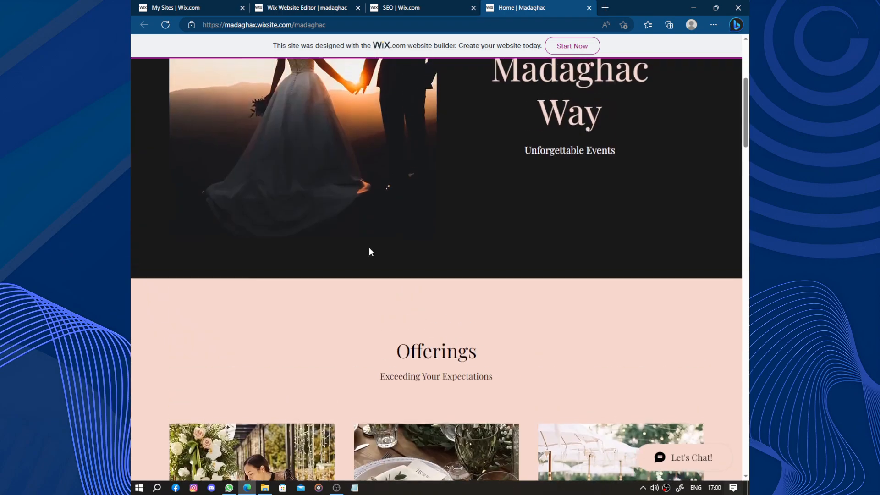
scroll(369, 246, down, 15)
scroll(370, 248, down, 10)
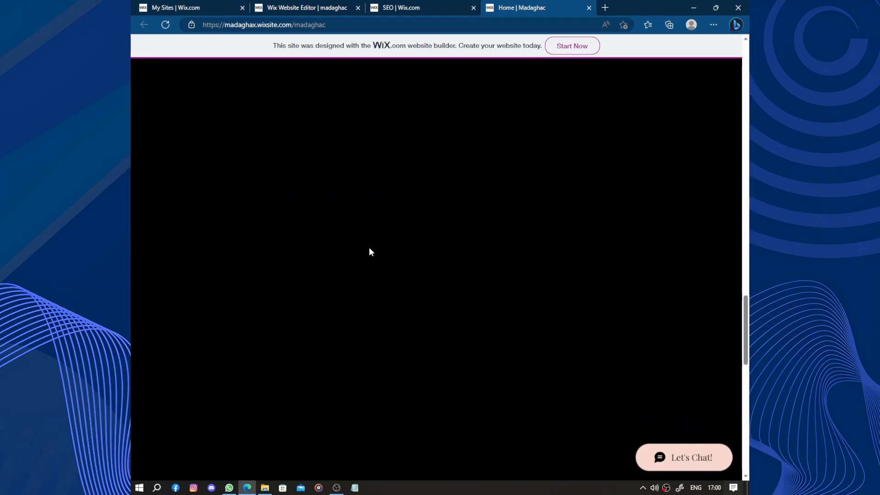
Return to the SEO setup checklist and examine the instructions of the "Connect your site to a custom domain" task.
scroll(369, 248, up, 20)
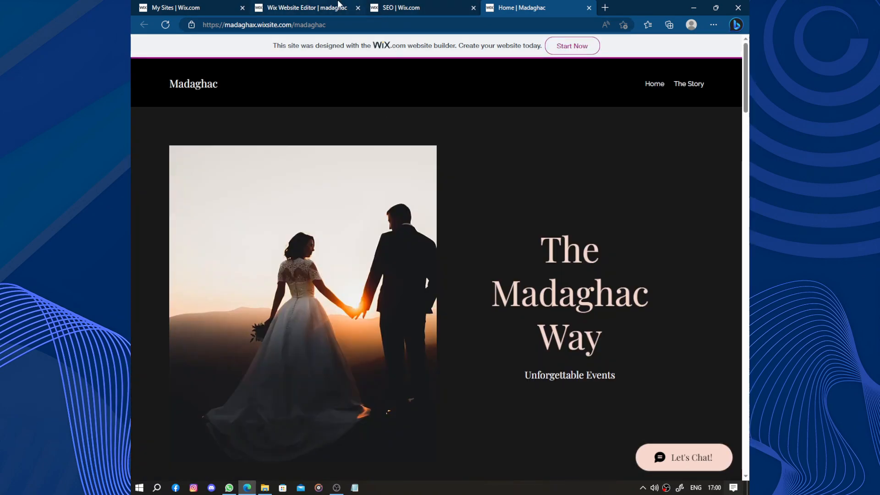
click(424, 7)
scroll(418, 224, down, 3)
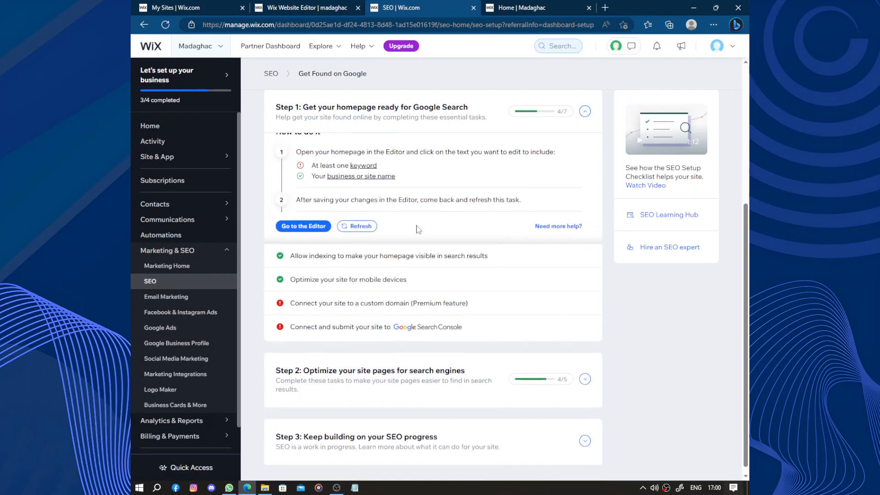
click(390, 295)
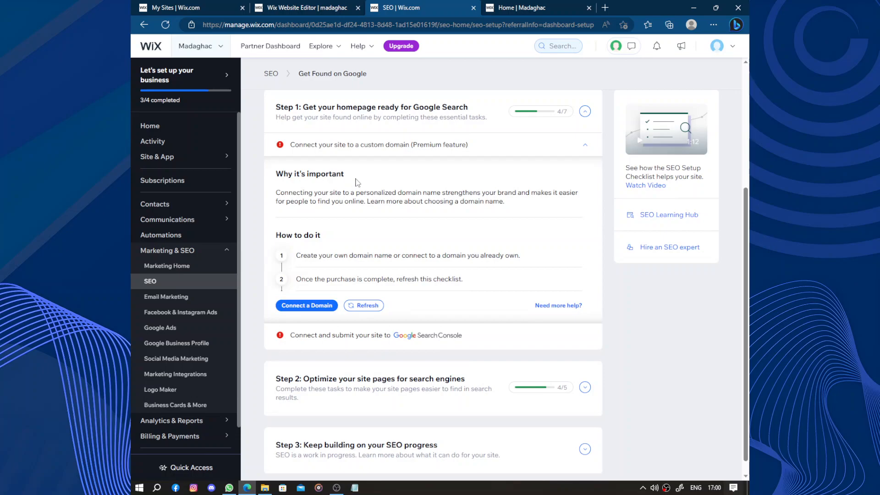
scroll(395, 246, down, 1)
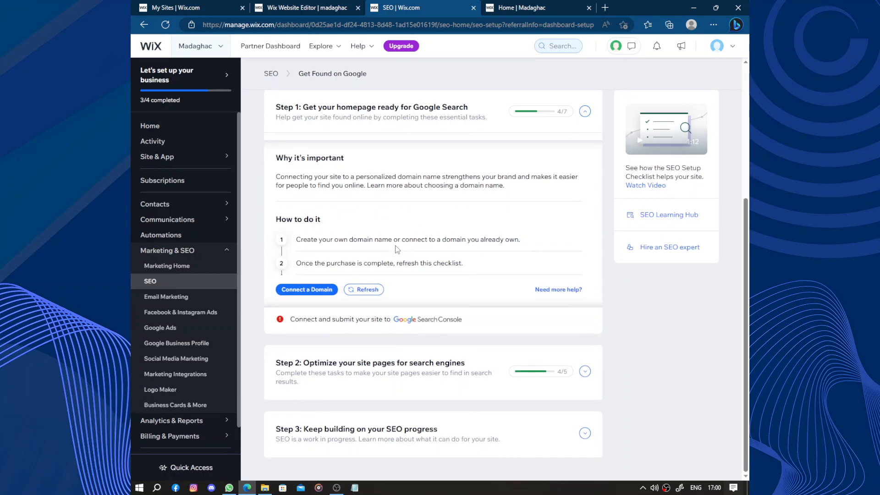
scroll(413, 241, up, 3)
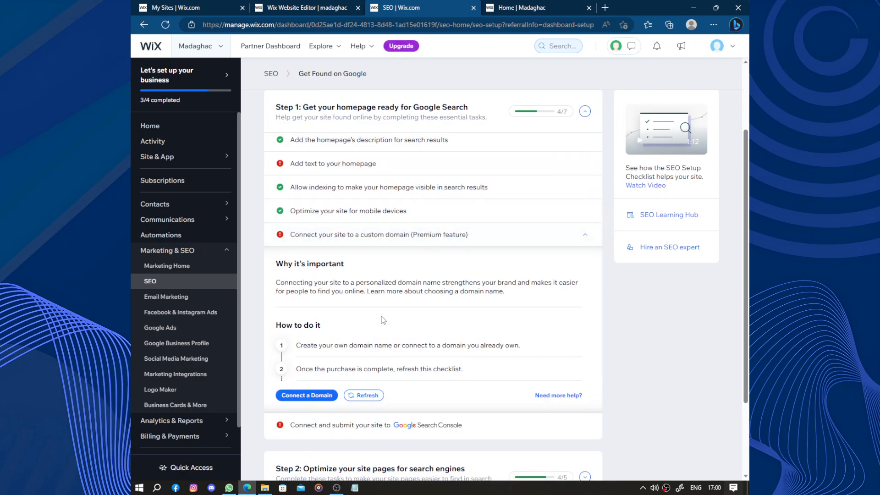
key(Tab)
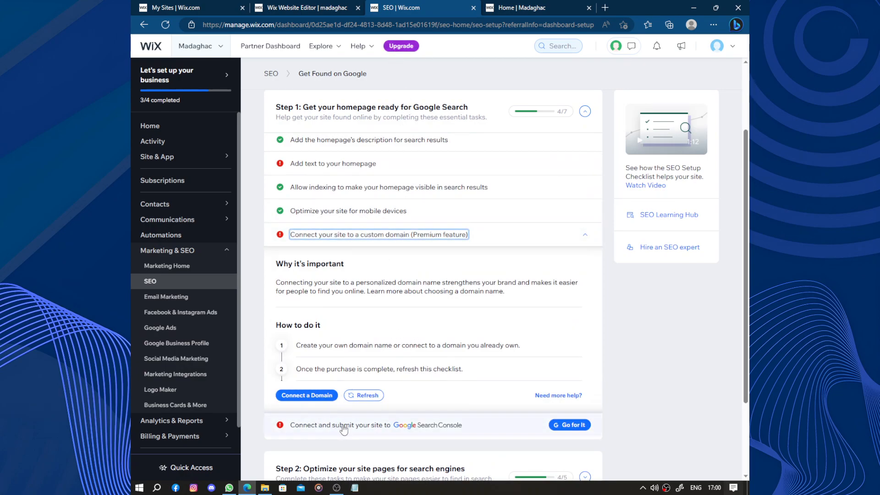